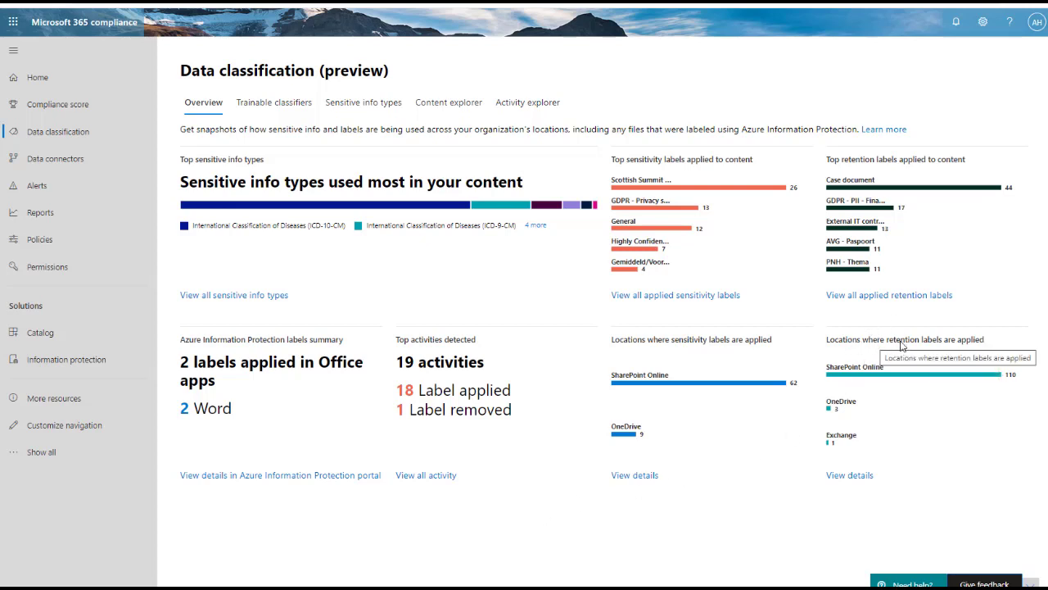
- Review the data classification overview of label locations and open the Activity explorer
mouse_move(878, 378)
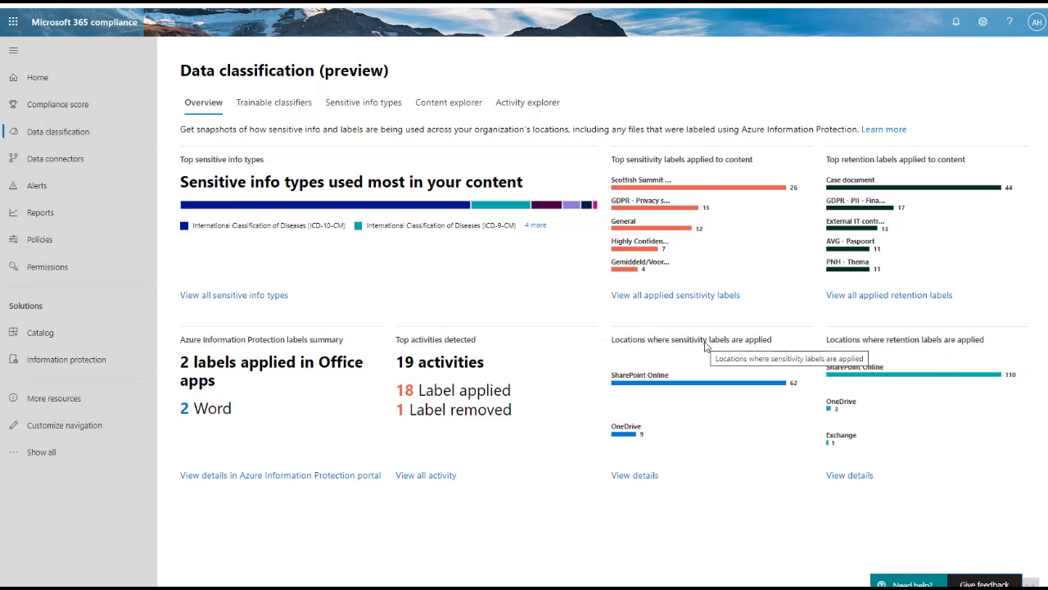
mouse_move(649, 426)
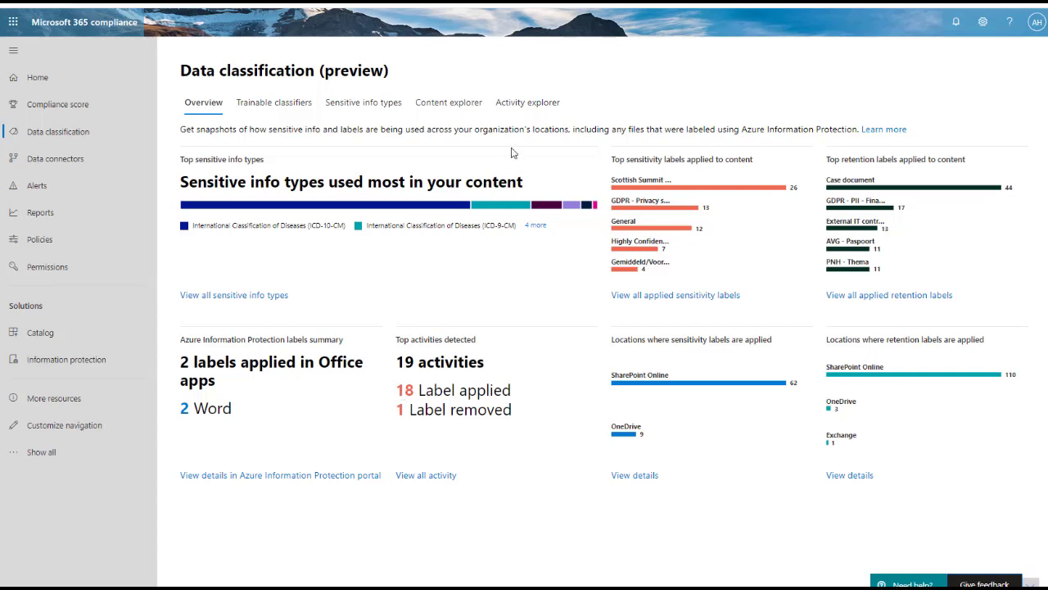
left_click(526, 104)
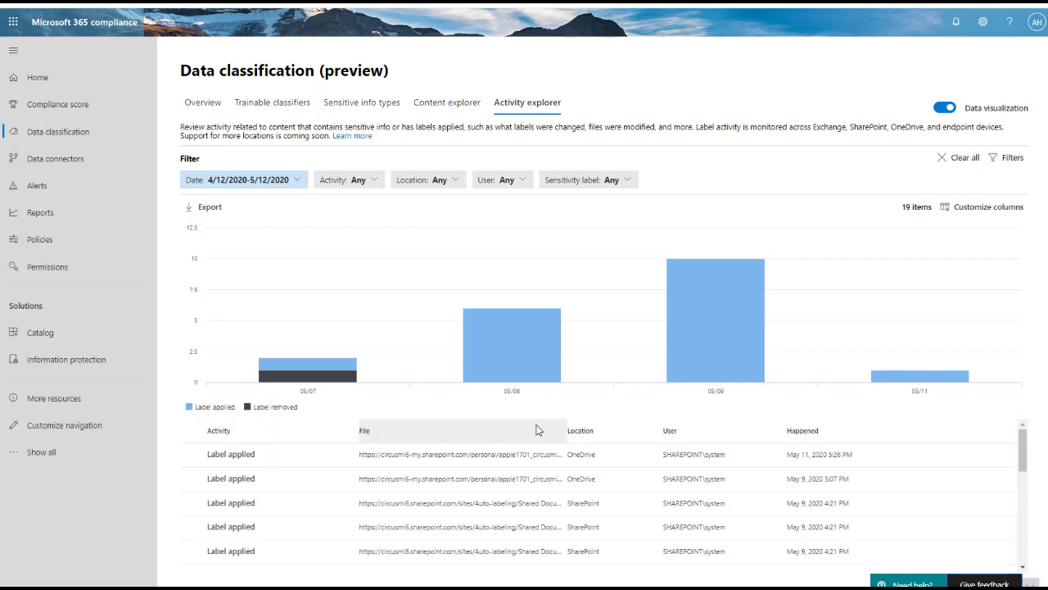
mouse_move(744, 330)
- View the details of the label-applied activity from May 9, 2020 5:07 PM, close them and browse the activity list
left_click(194, 481)
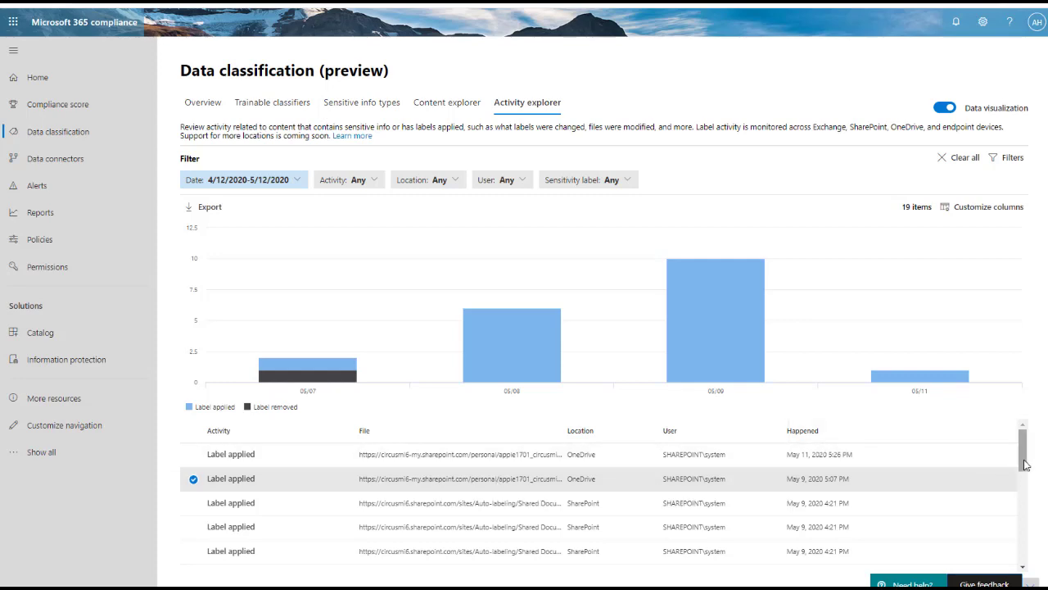
left_click_drag(1023, 461, 1021, 568)
left_click_drag(1021, 531, 1029, 445)
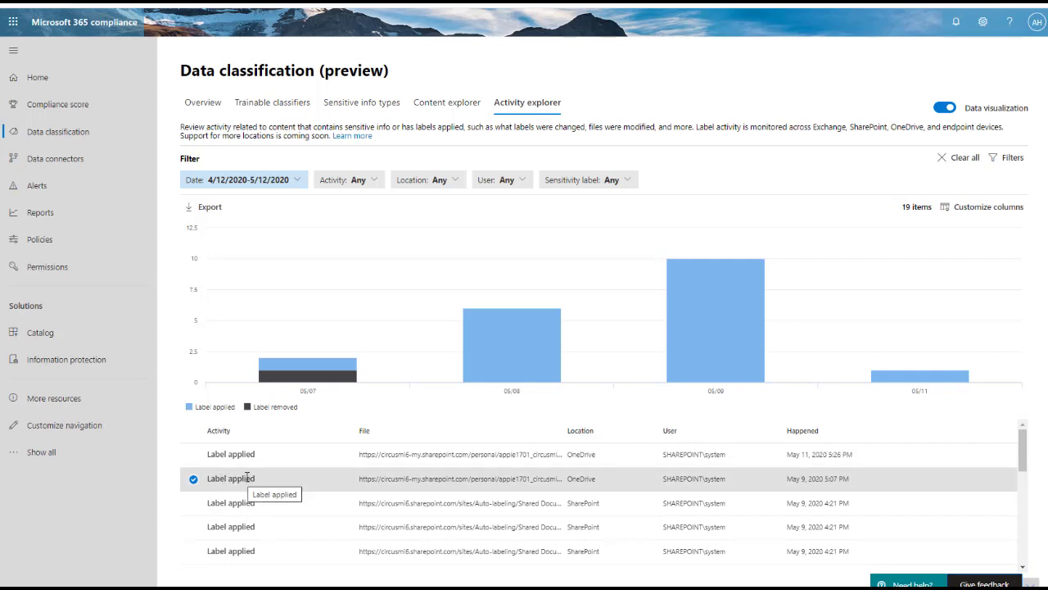
left_click(416, 484)
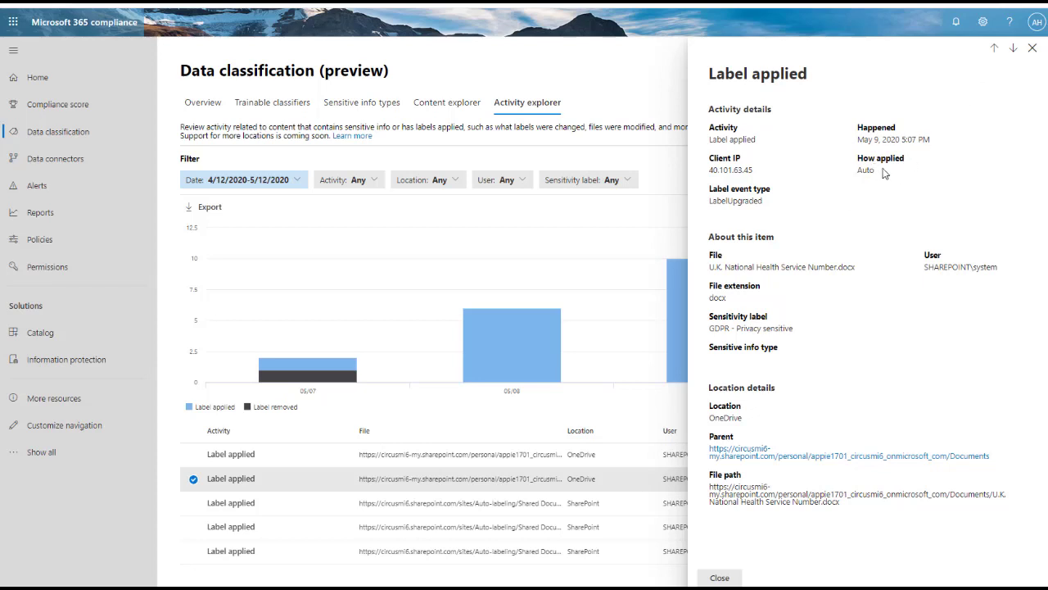
left_click(1033, 50)
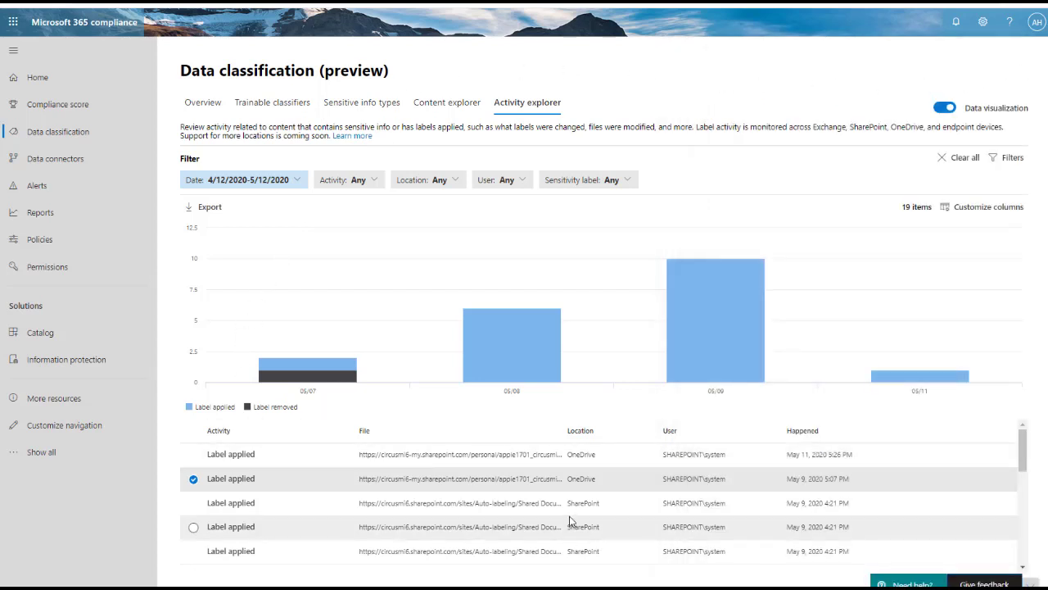
scroll(506, 498, "down", 1)
scroll(507, 498, "down", 2)
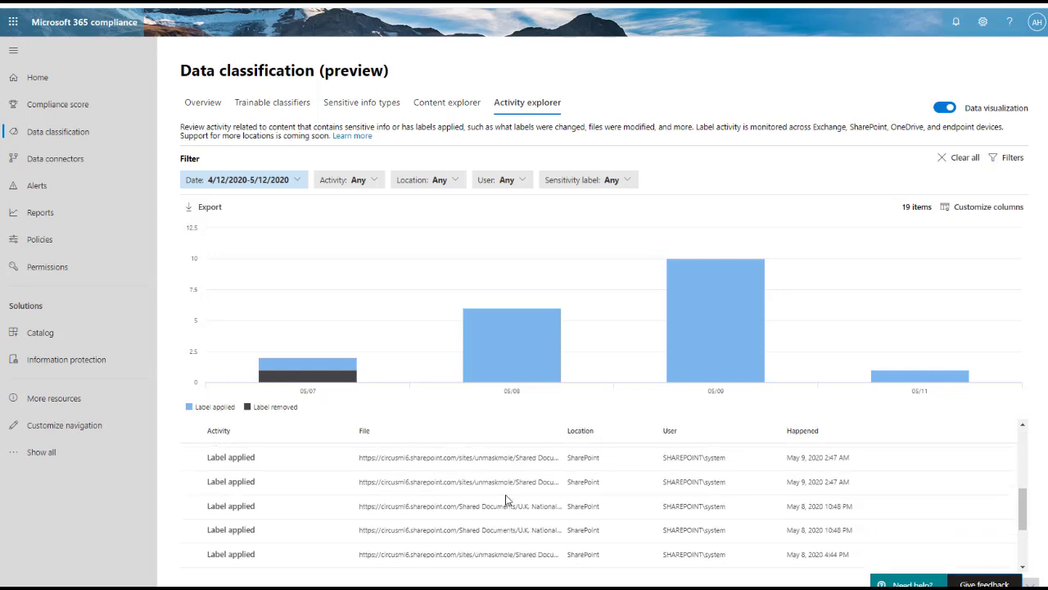
scroll(508, 499, "up", 4)
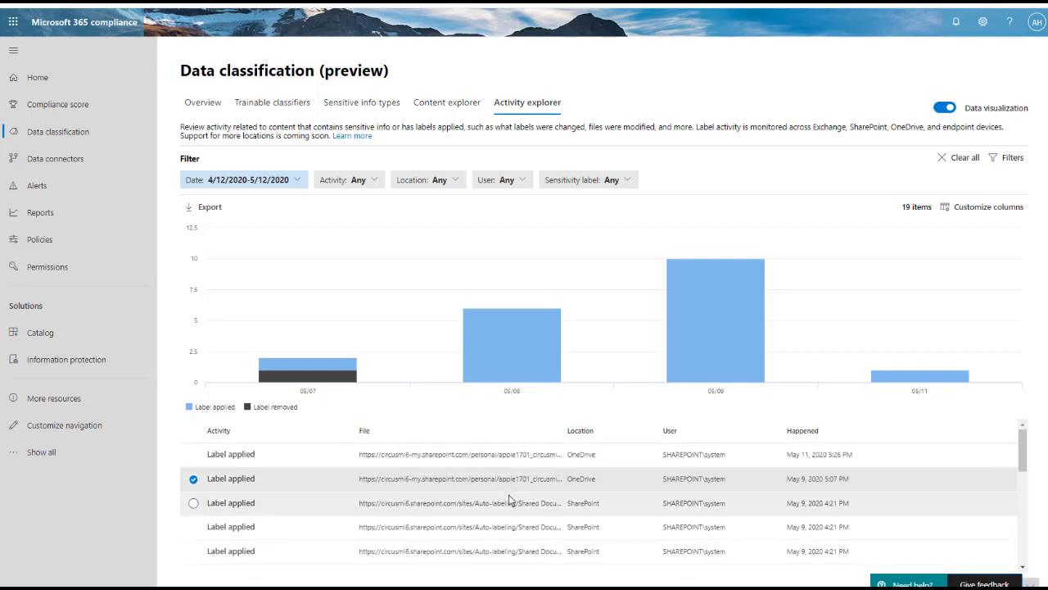
- Open the Content explorer and show the locations of content matching International Banking Account Number (IBAN)
left_click(450, 108)
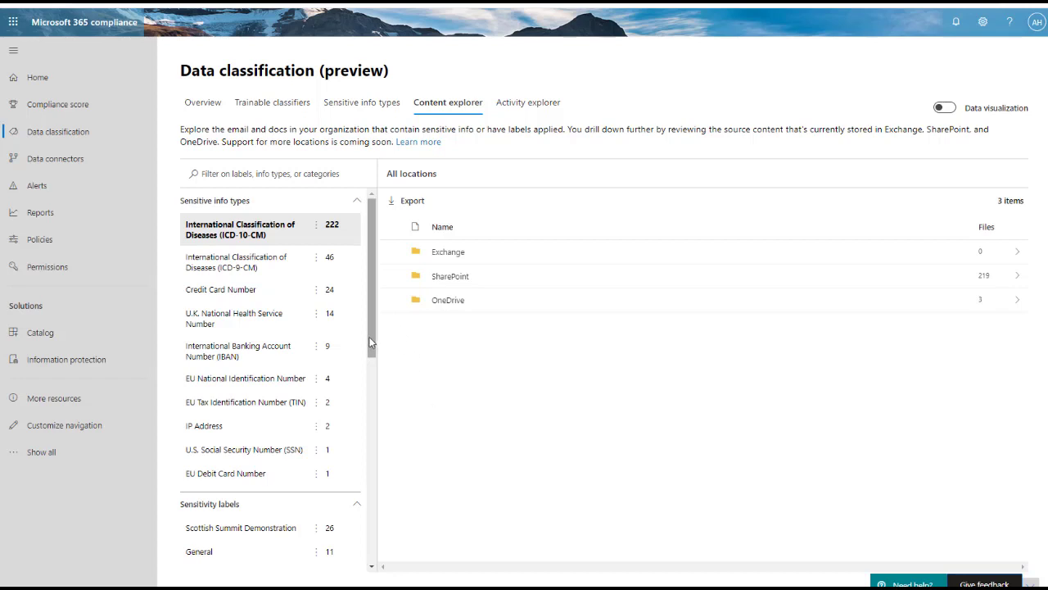
mouse_move(371, 348)
left_mouse_down()
mouse_move(373, 377)
mouse_move(370, 362)
left_mouse_up()
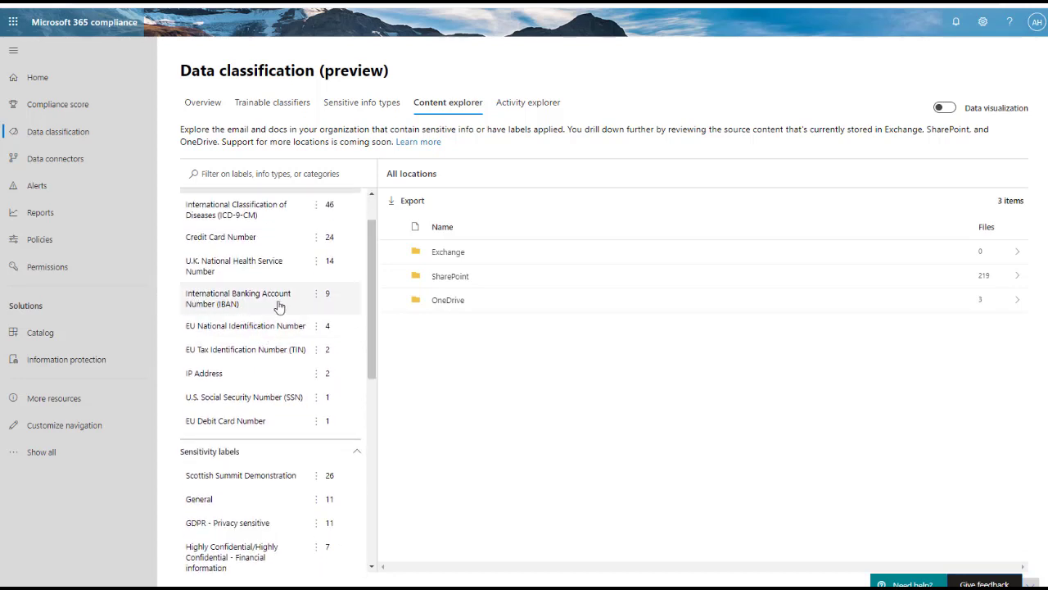
left_click(279, 305)
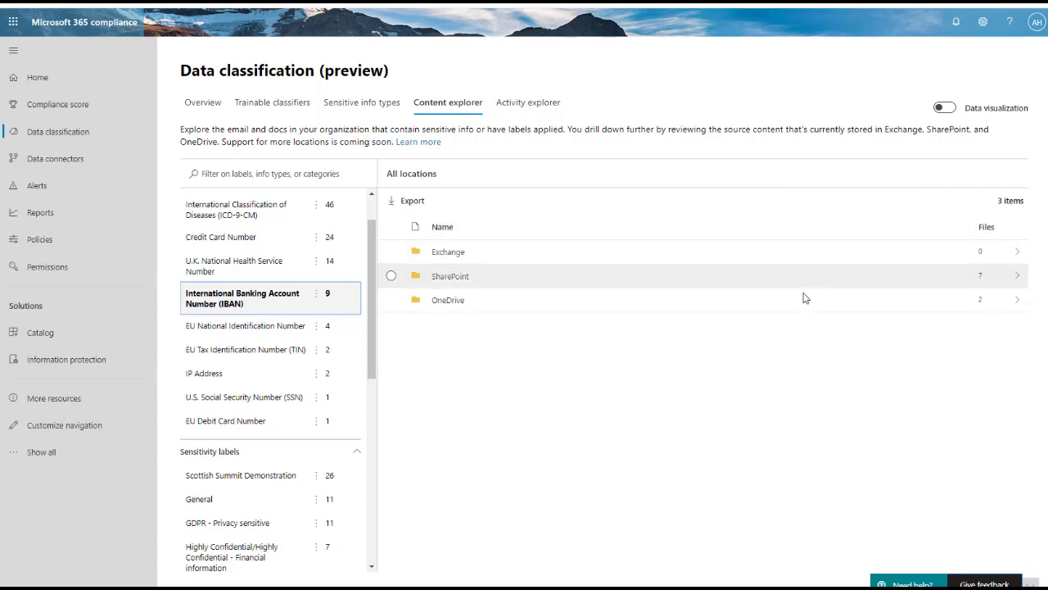
left_click(454, 280)
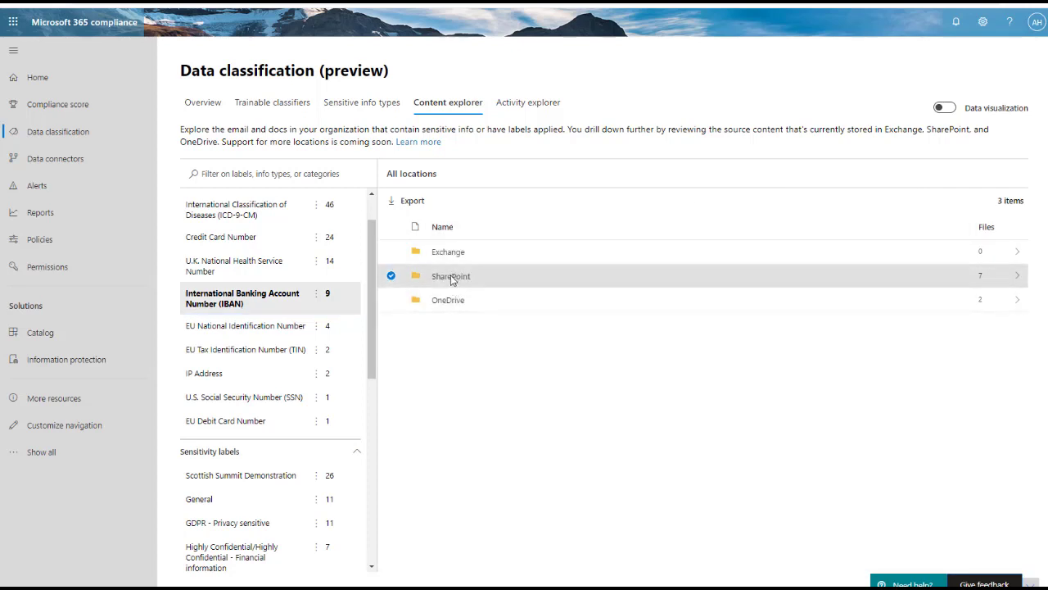
left_click(453, 279)
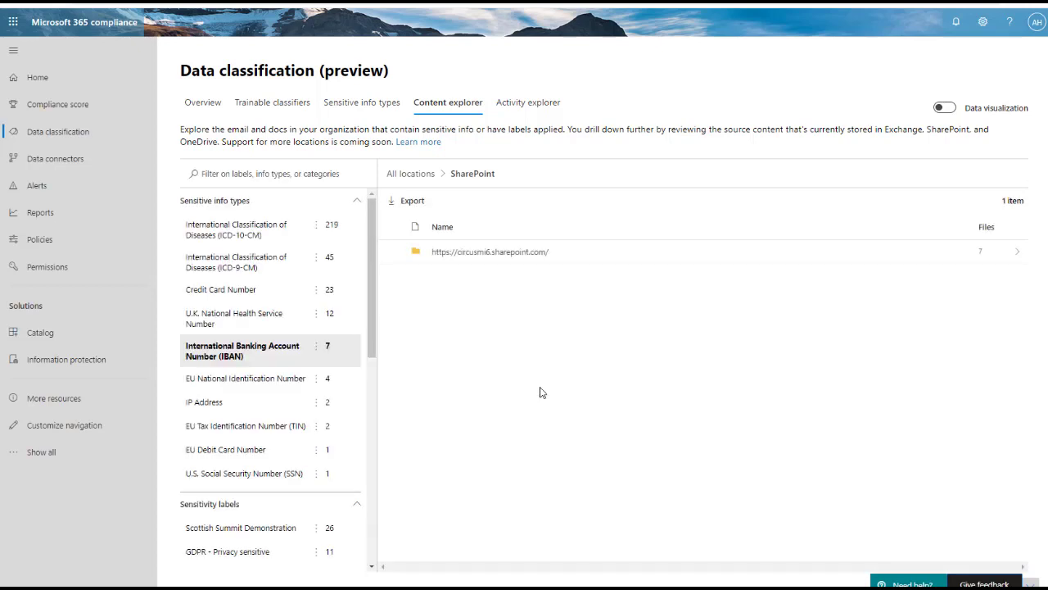
left_click(491, 260)
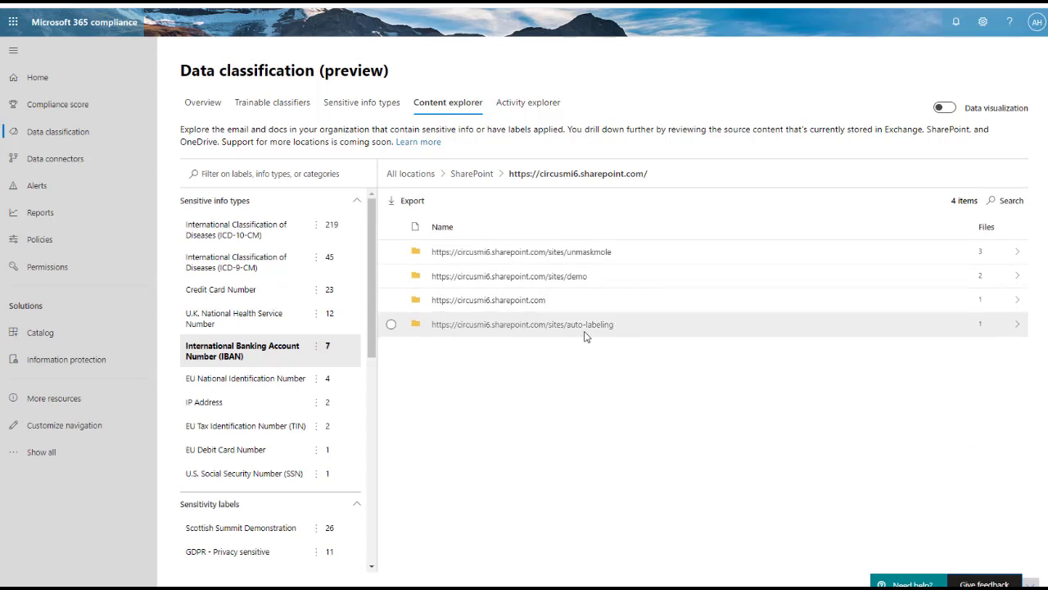
left_click(494, 280)
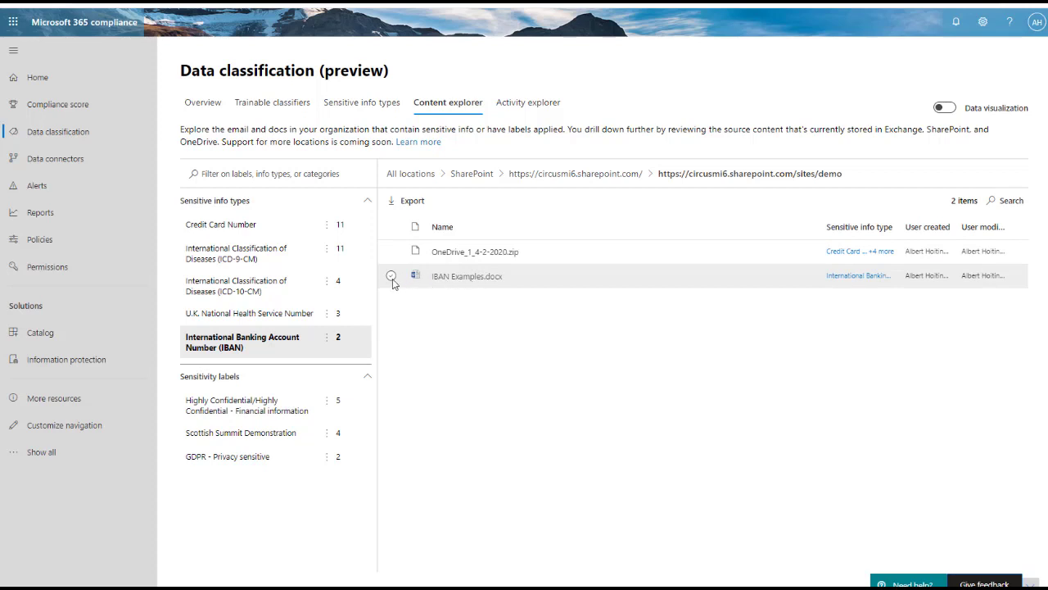
left_click(447, 280)
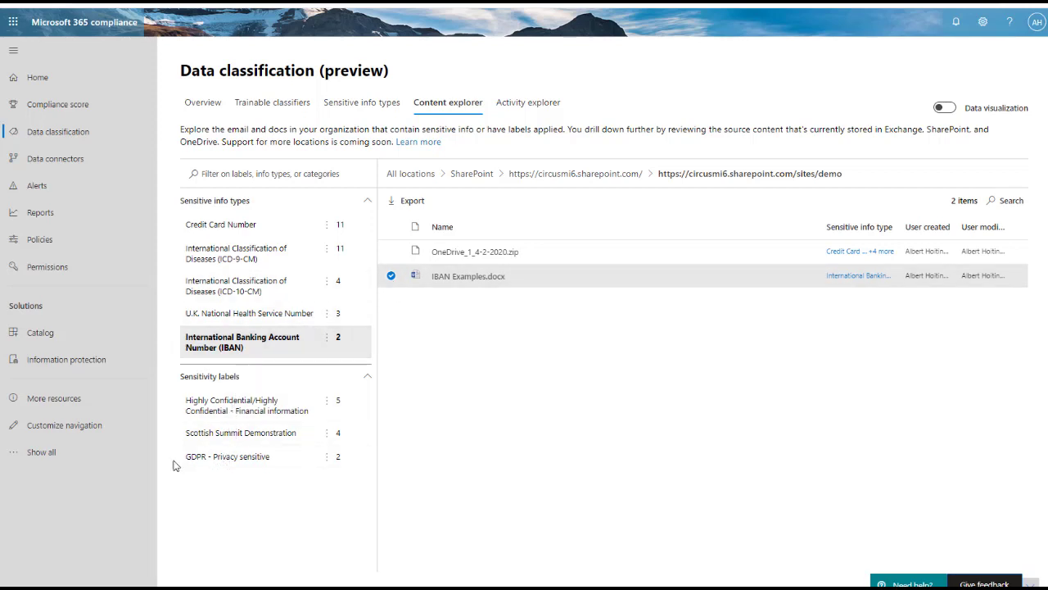
- List the demo site's files labelled GDPR - Privacy sensitive and check their sensitivity in that SharePoint site's Documents library
left_click(213, 464)
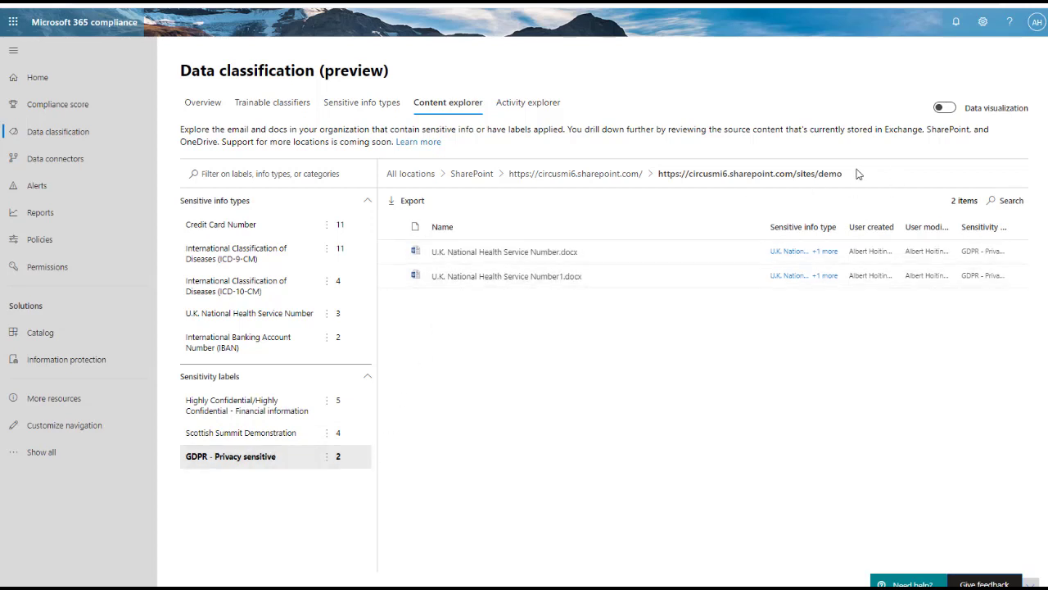
left_click_drag(857, 173, 659, 176)
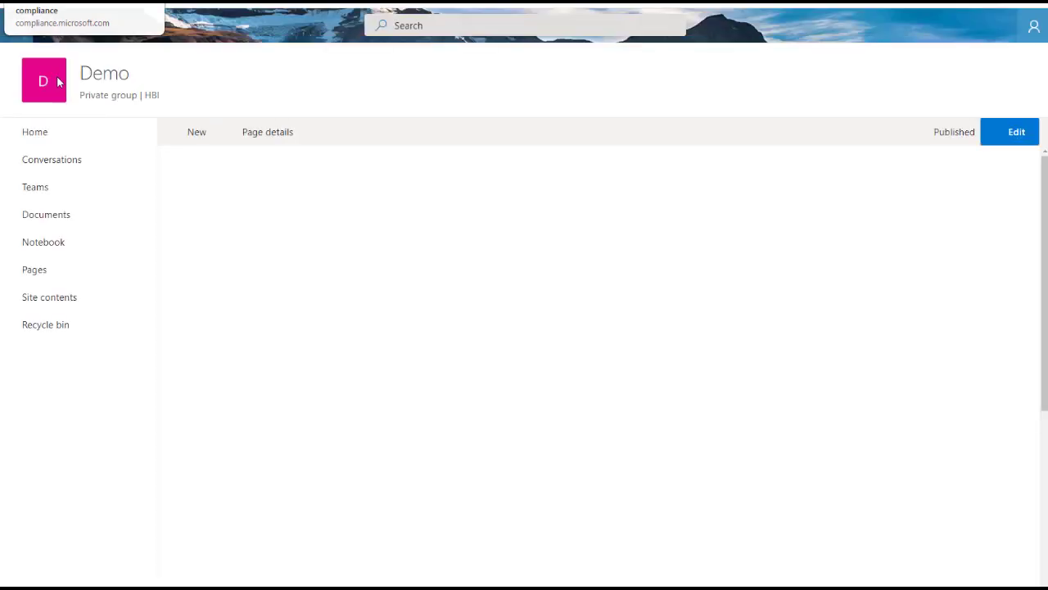
left_click(46, 215)
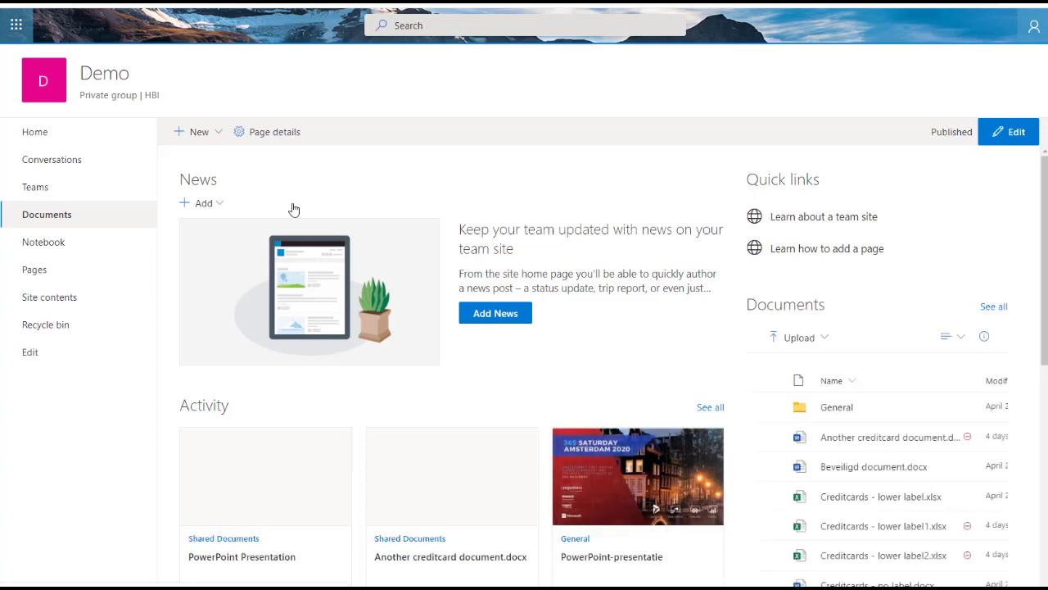
left_click(93, 219)
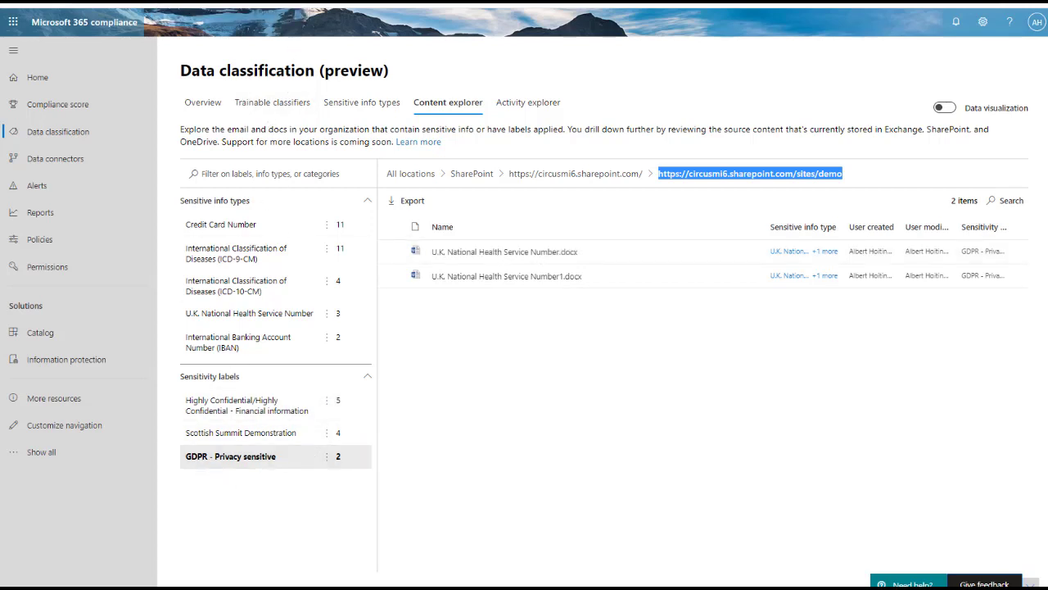
scroll(219, 420, "down", 4)
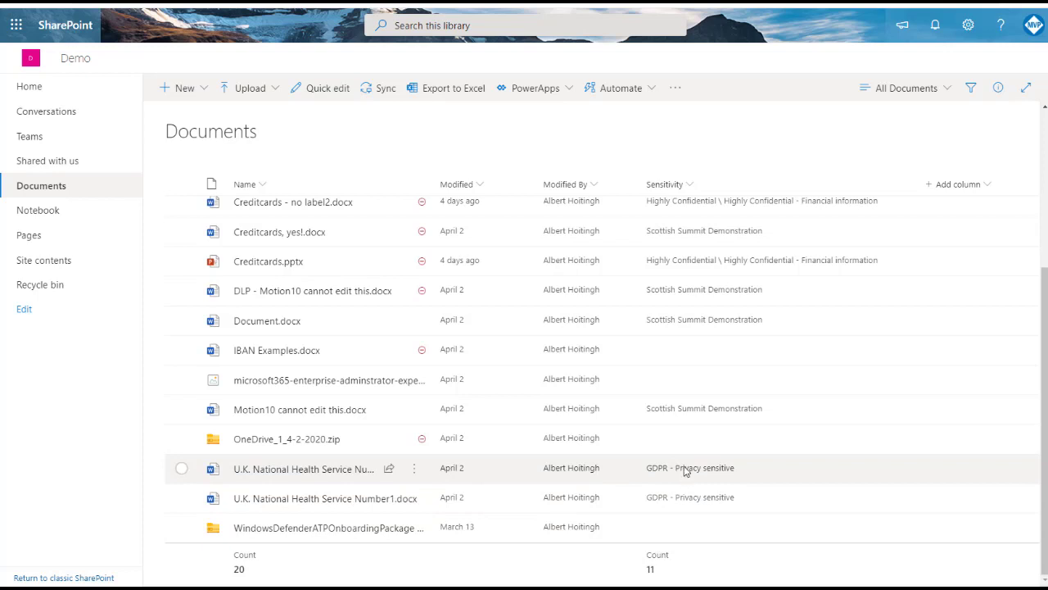
mouse_move(686, 472)
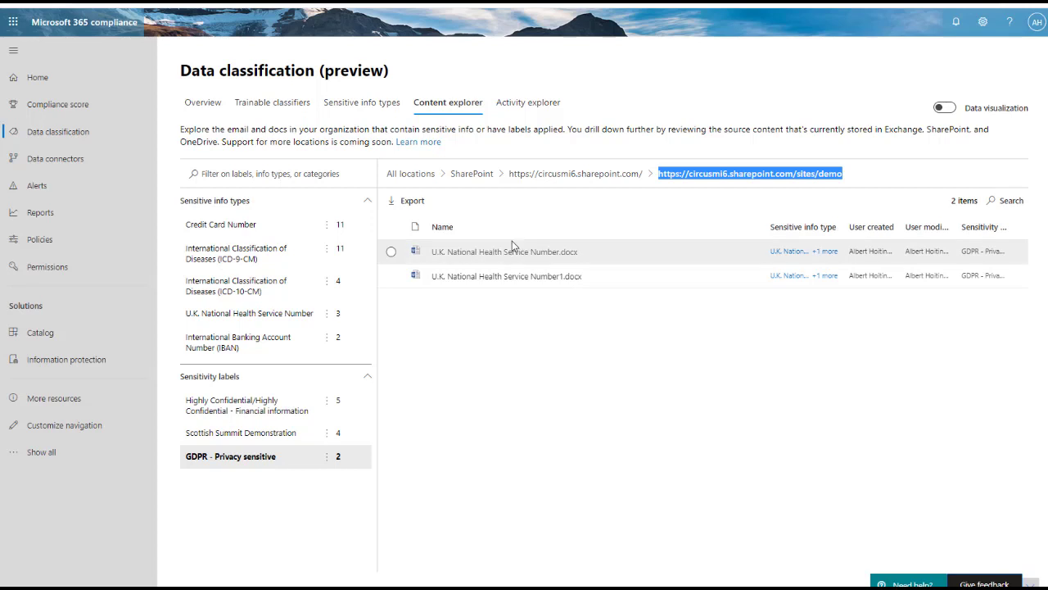
- Switch to Microsoft 365 compliance and return the Content explorer to all locations
left_click(238, 173)
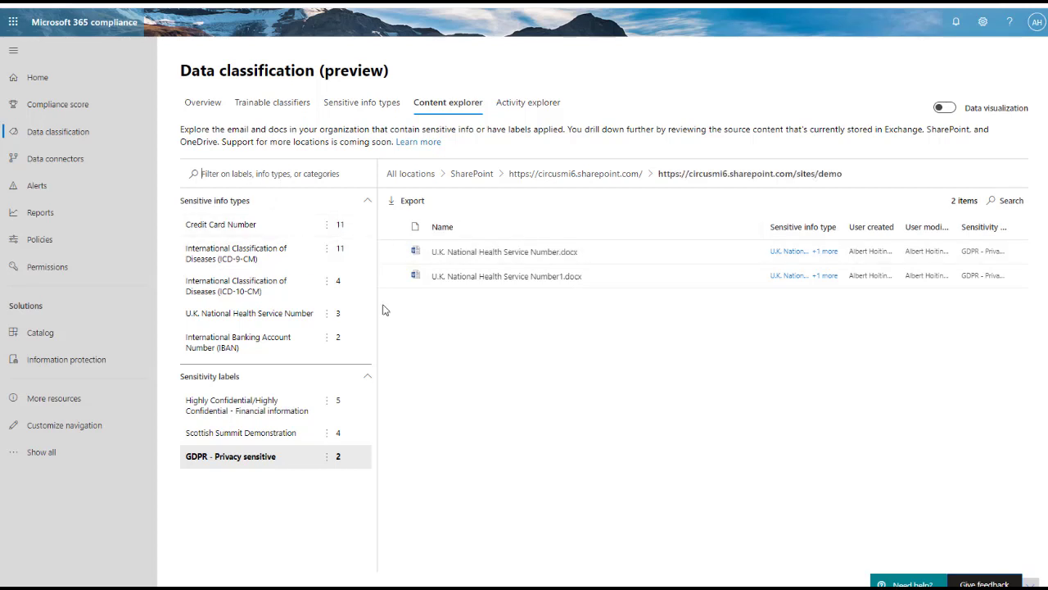
left_click(398, 175)
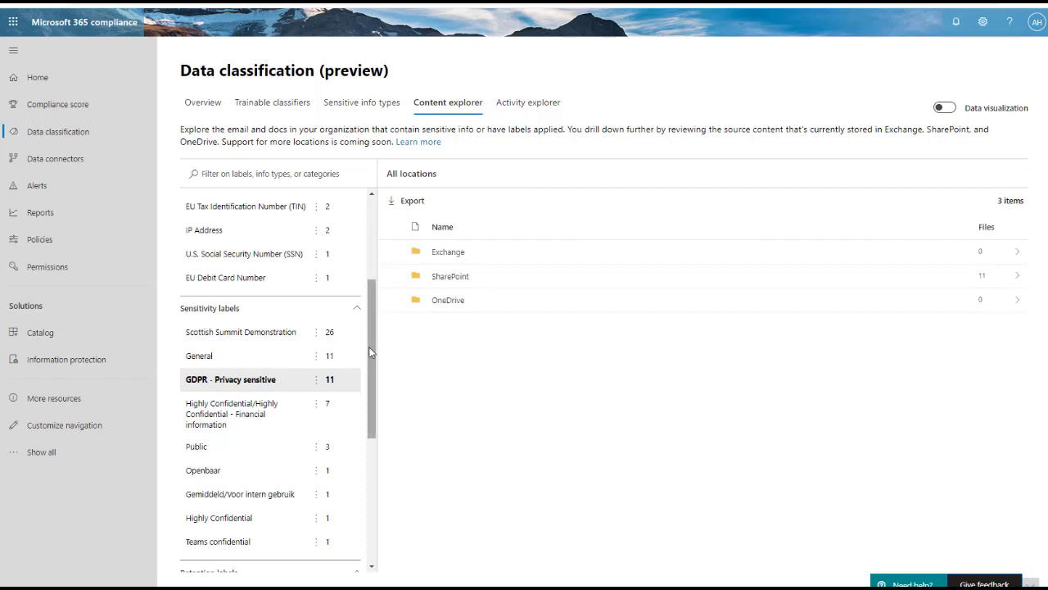
left_click_drag(368, 353, 372, 230)
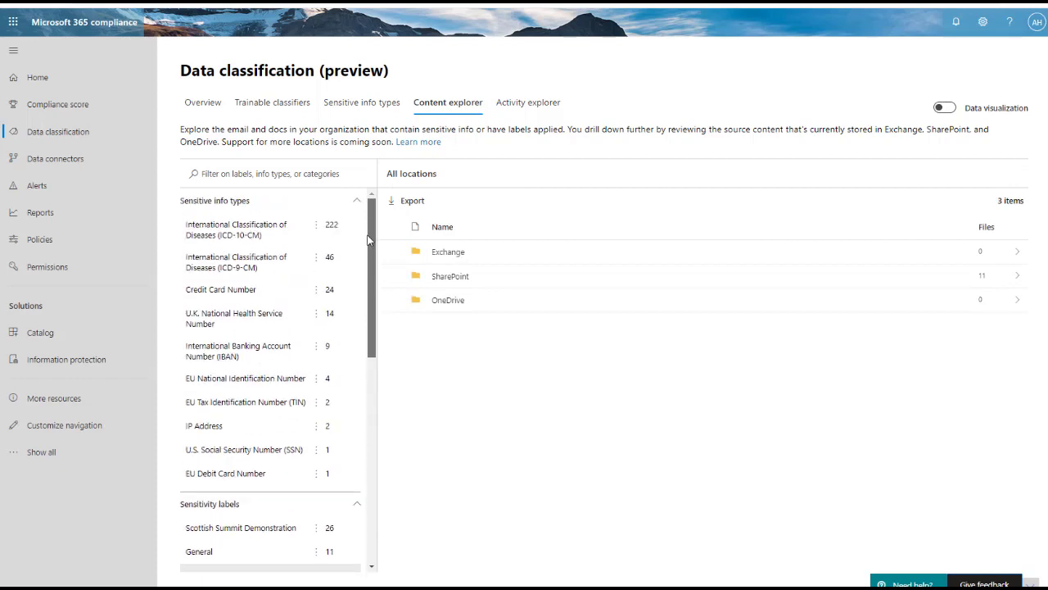
- Filter the labels and info types by "cred" and clear the filter
left_click(262, 173)
type("cred")
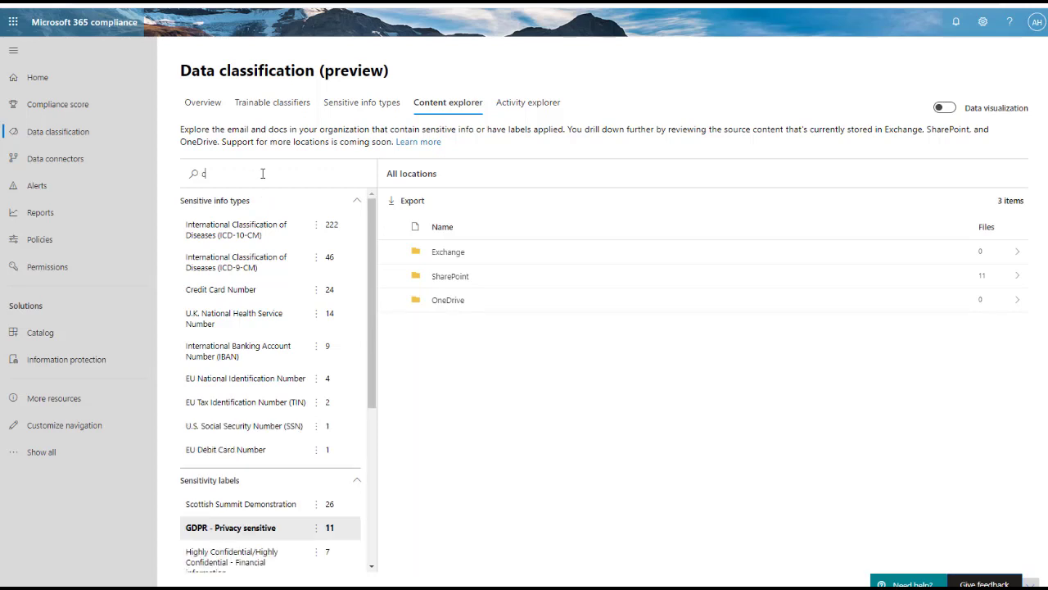
key("BackSpace")
key("BackSpace")
key("BackSpace")
key("BackSpace")
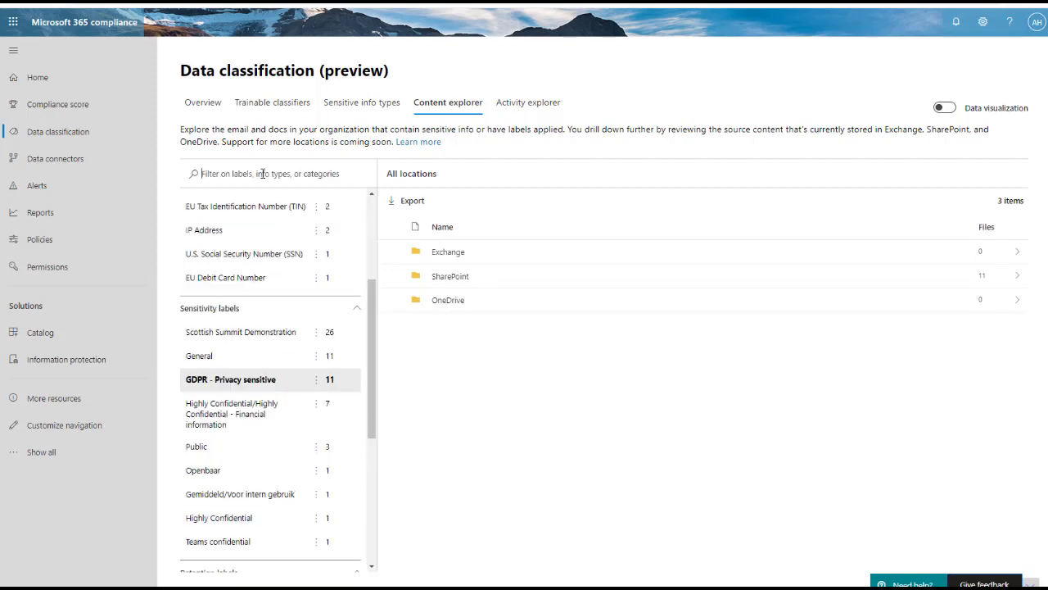
- Filter the labels and info types by "pub", clear the filter and show the locations for the IP Address info type
type("pub")
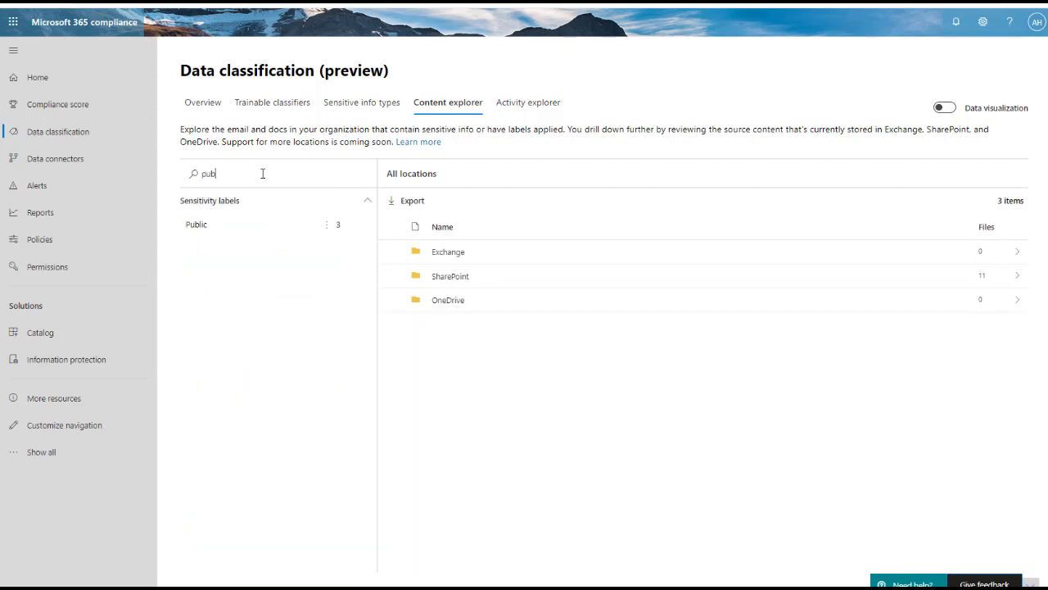
key("BackSpace")
key("BackSpace")
key("BackSpace")
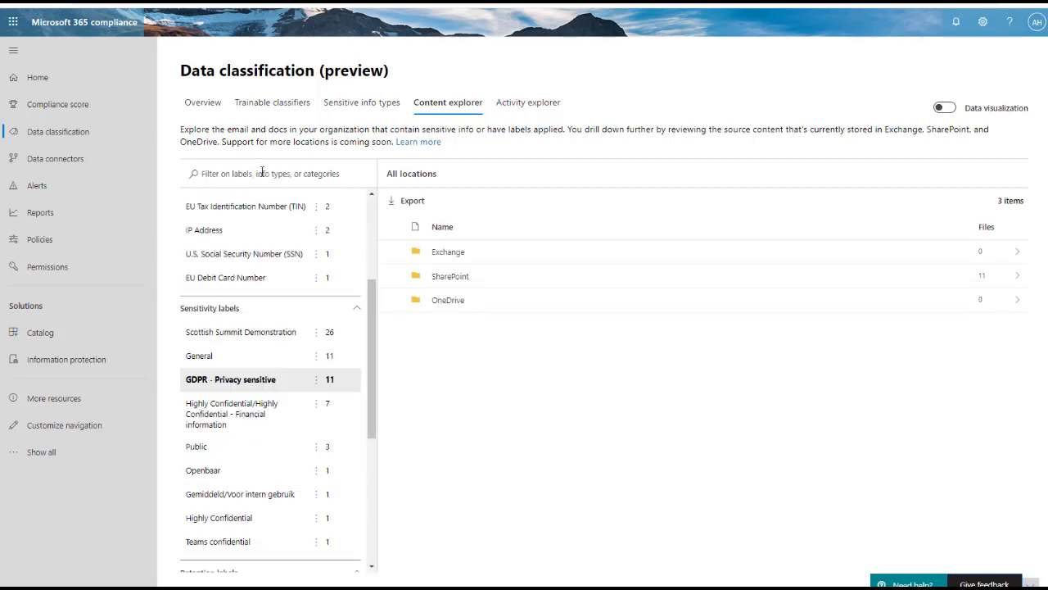
left_click(212, 230)
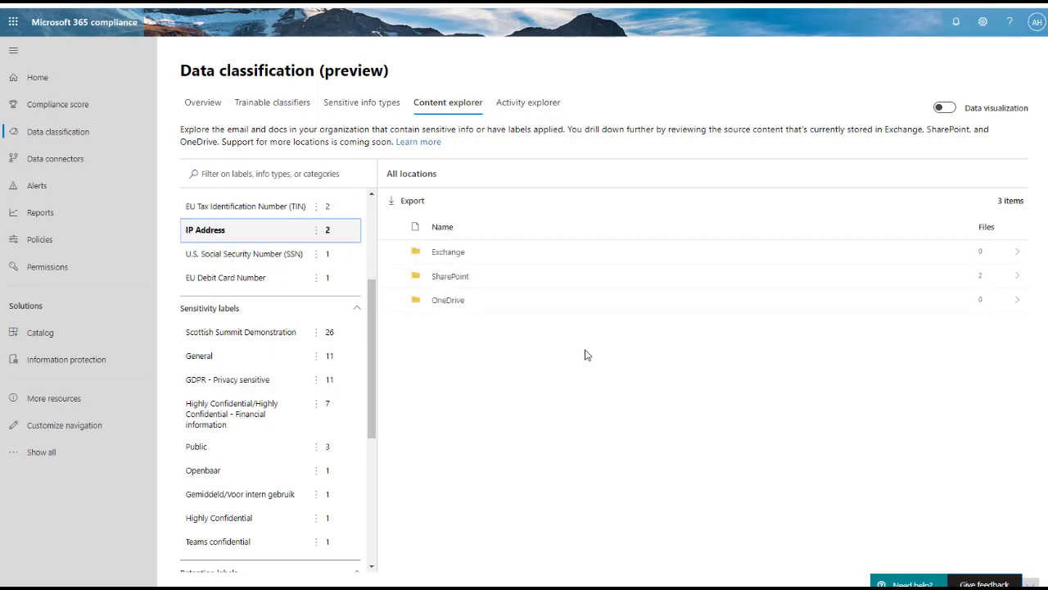